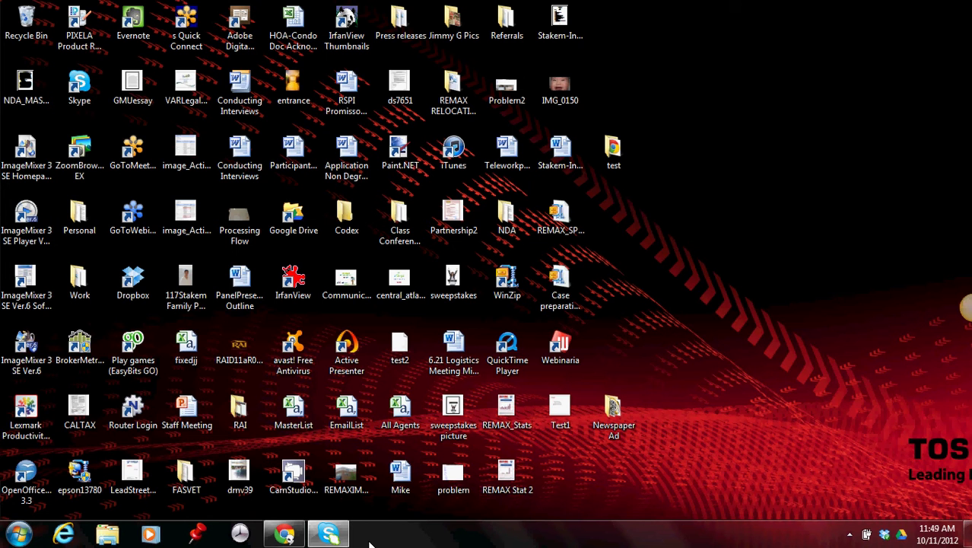
# Return to the Gmail inbox and open the 'Invitation: Google Training' email for Sat Oct 13.
pyautogui.click(296, 532)
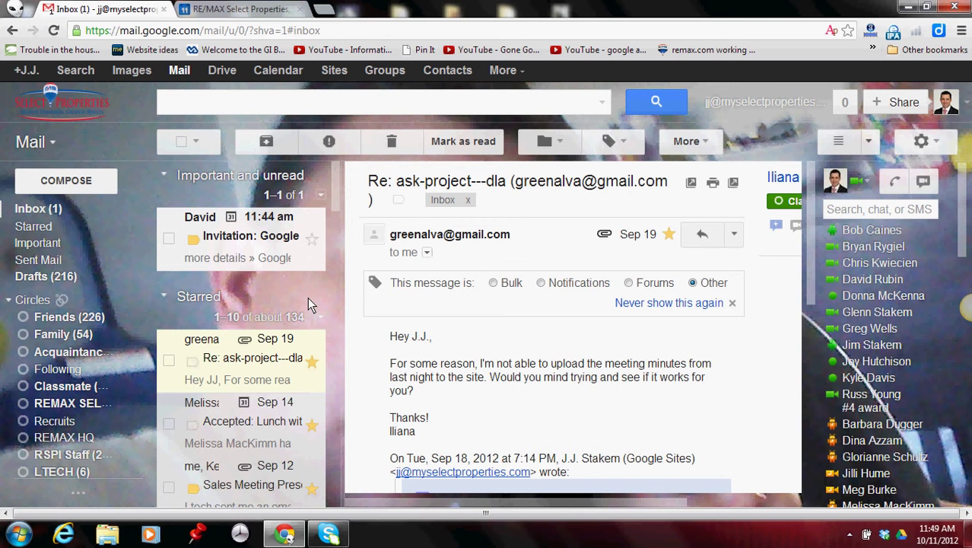
pyautogui.click(270, 257)
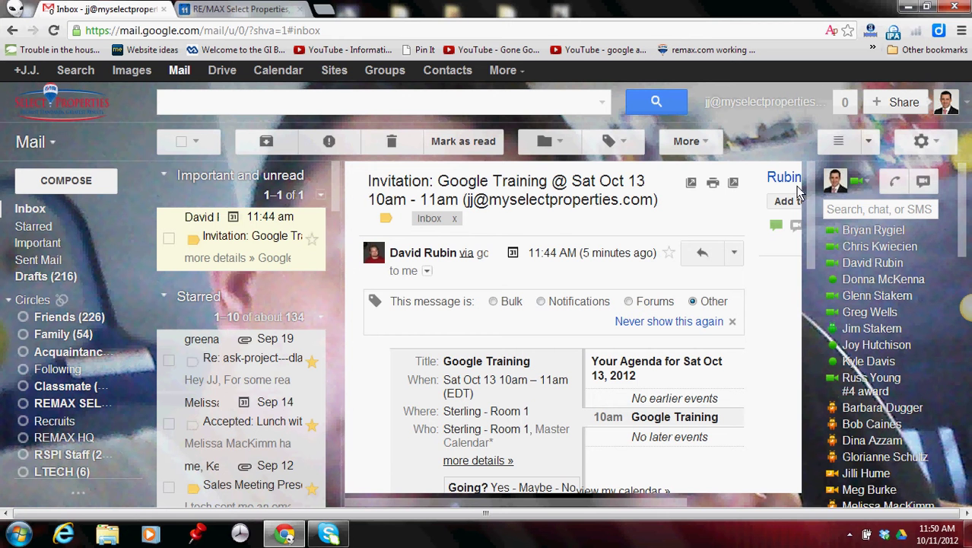
pyautogui.moveTo(811, 190); pyautogui.dragTo(812, 236)
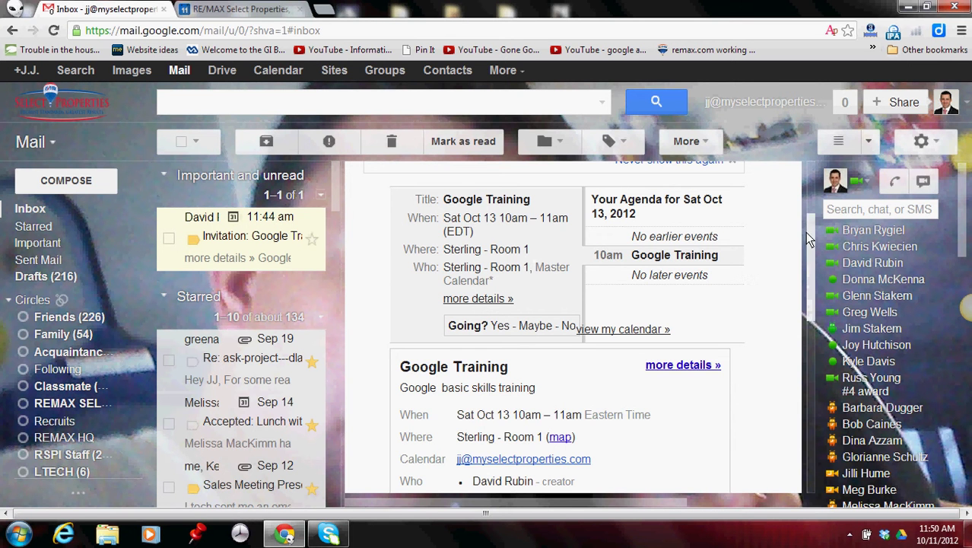
pyautogui.moveTo(808, 238); pyautogui.dragTo(808, 262)
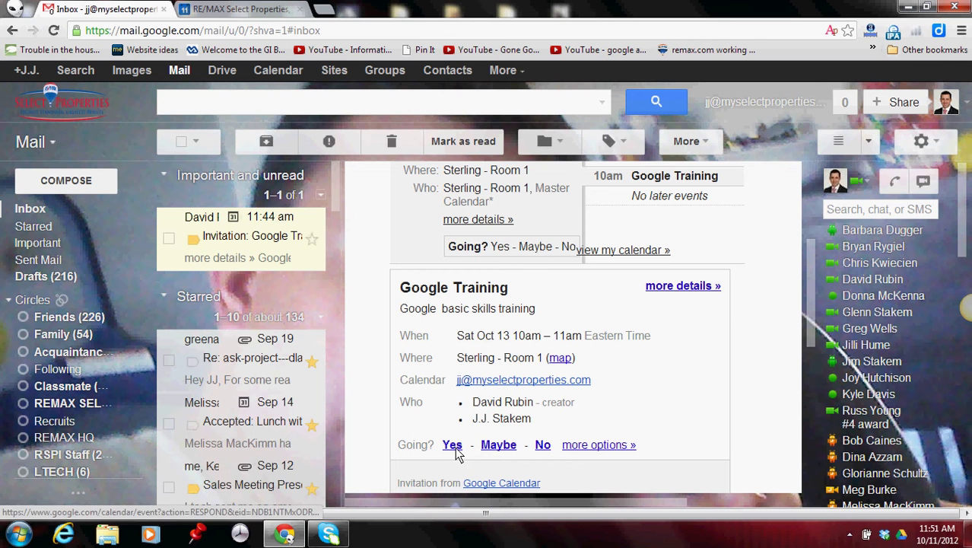
# Answer Yes to the Google Training invitation and review the event's room and reminders.
pyautogui.click(455, 446)
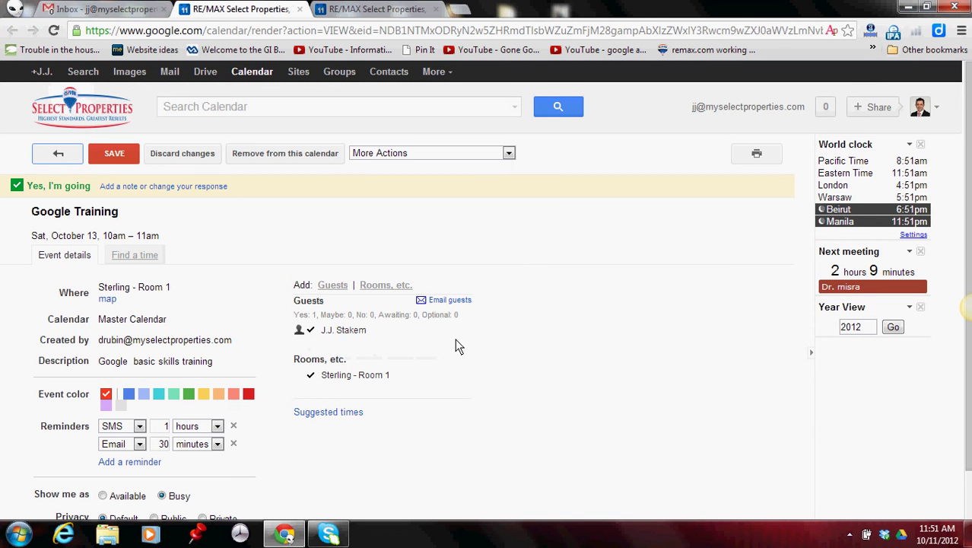
pyautogui.scroll(-1, 456, 346)
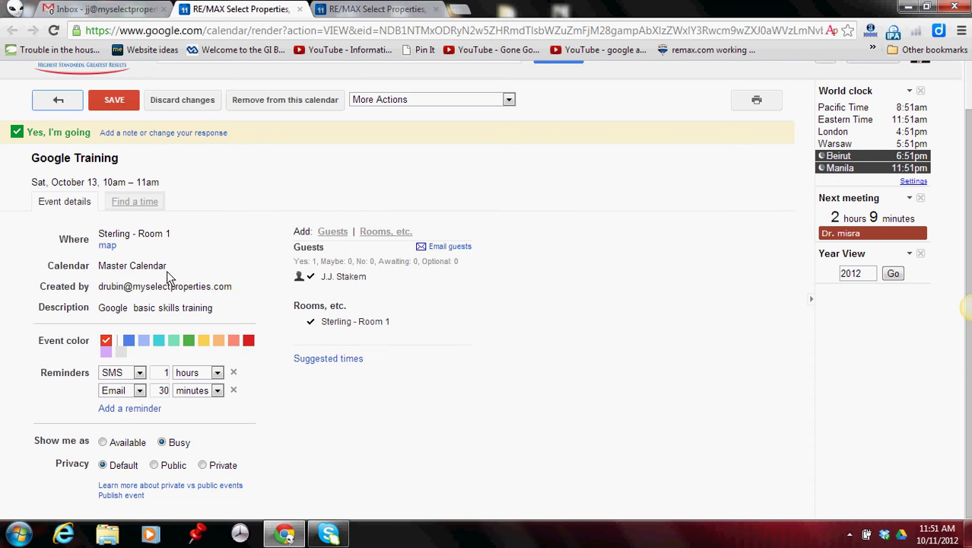
# Save the Google Training event so it appears Saturday Oct 13, 10–11 in the week view.
pyautogui.click(115, 105)
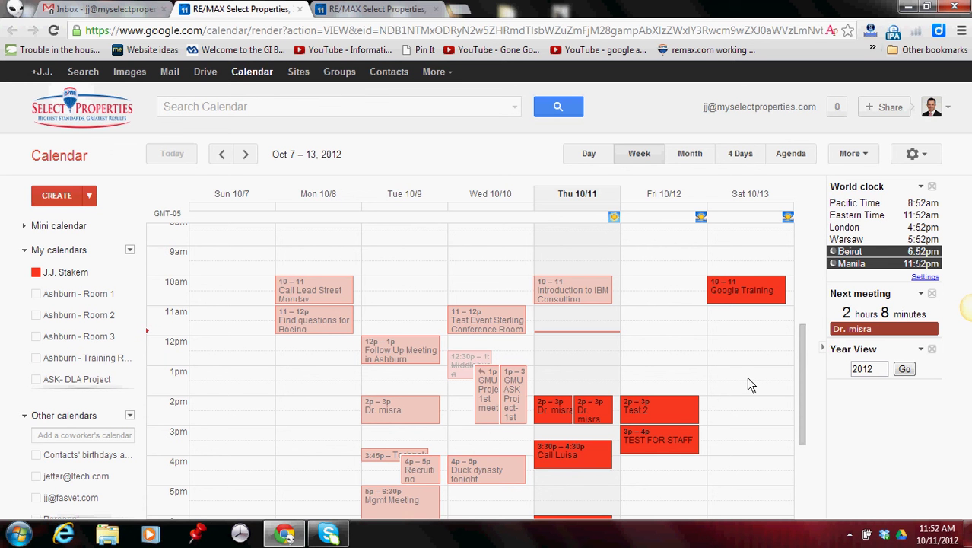
pyautogui.moveTo(747, 292)
pyautogui.click(766, 304)
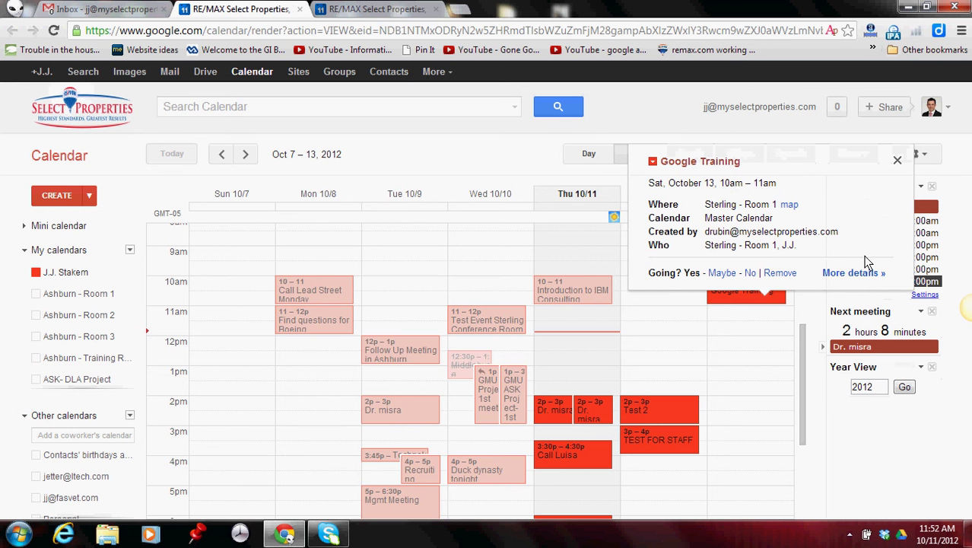
pyautogui.click(857, 273)
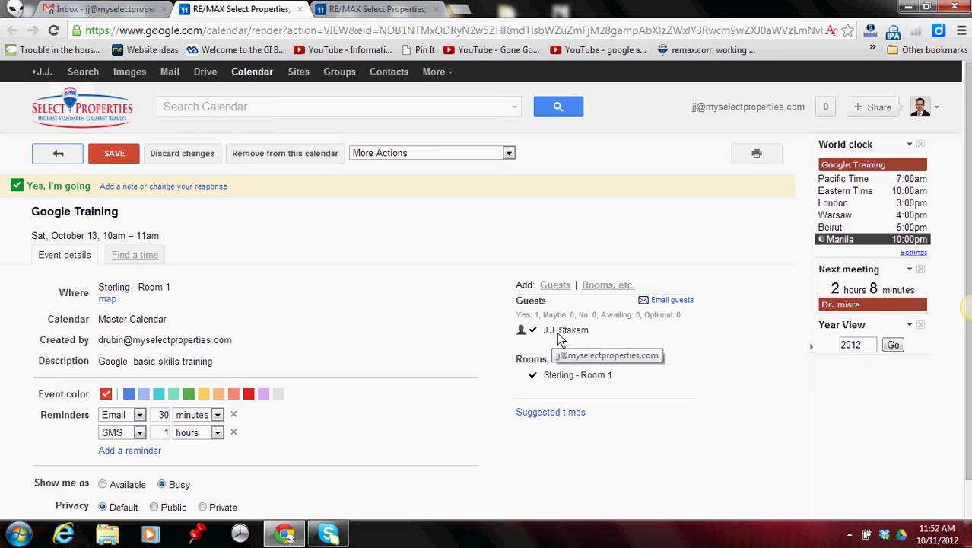
pyautogui.click(105, 151)
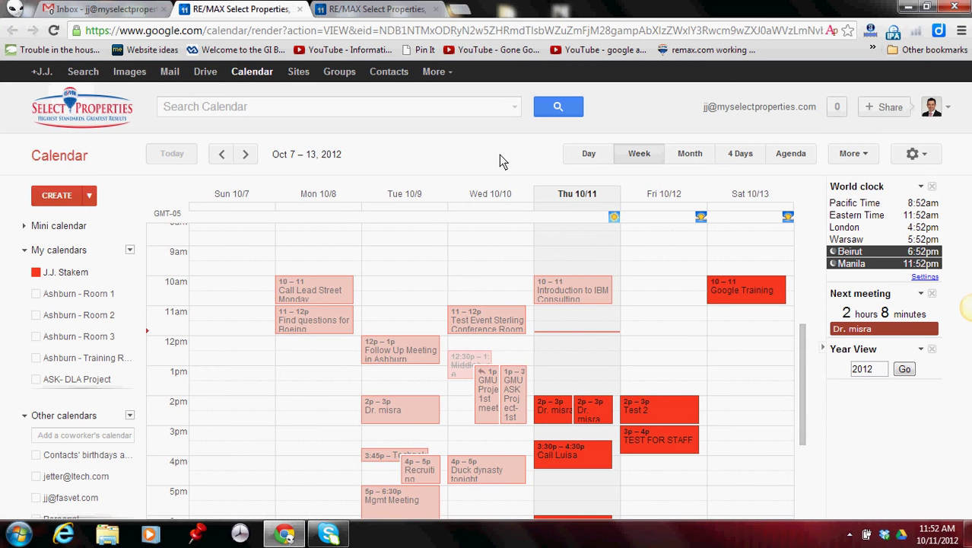